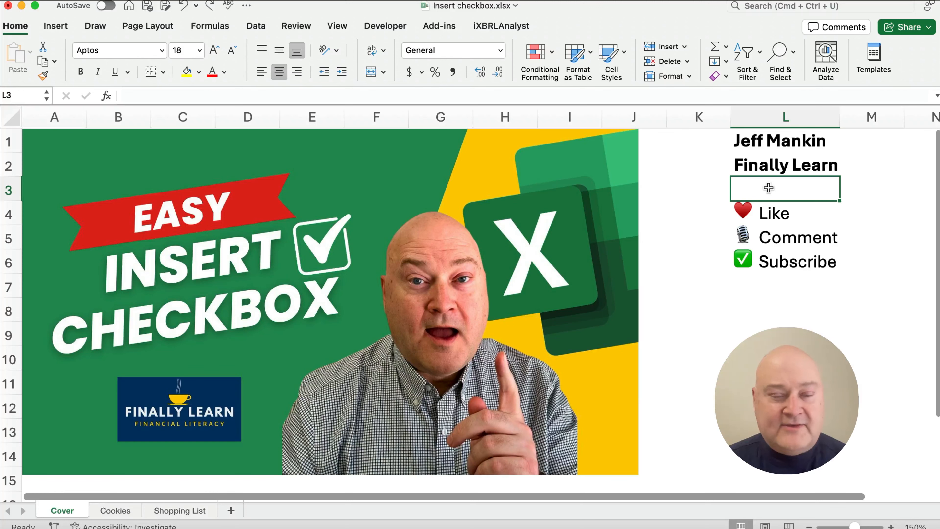
# Go to the Shopping List sheet and insert an empty column before the Ingredients column
pyautogui.hotkey('alt', 'Right')
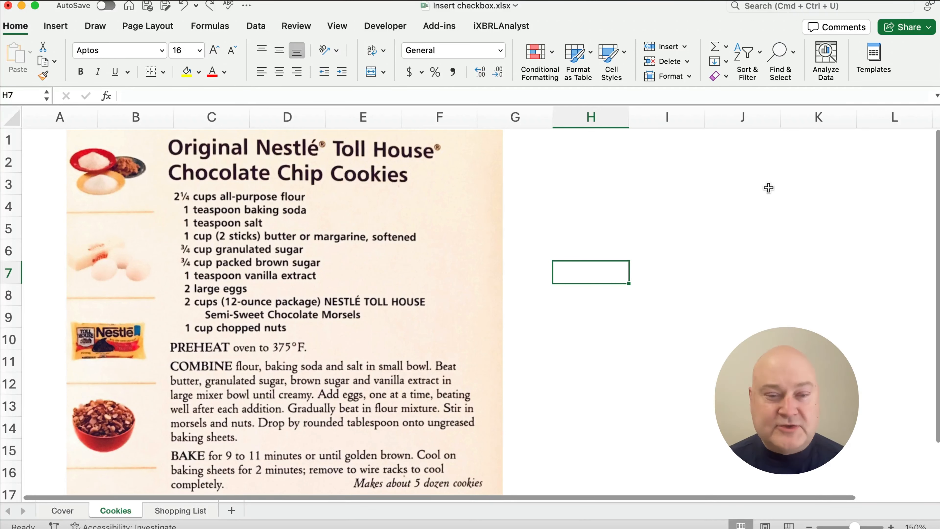
pyautogui.hotkey('alt', 'Right')
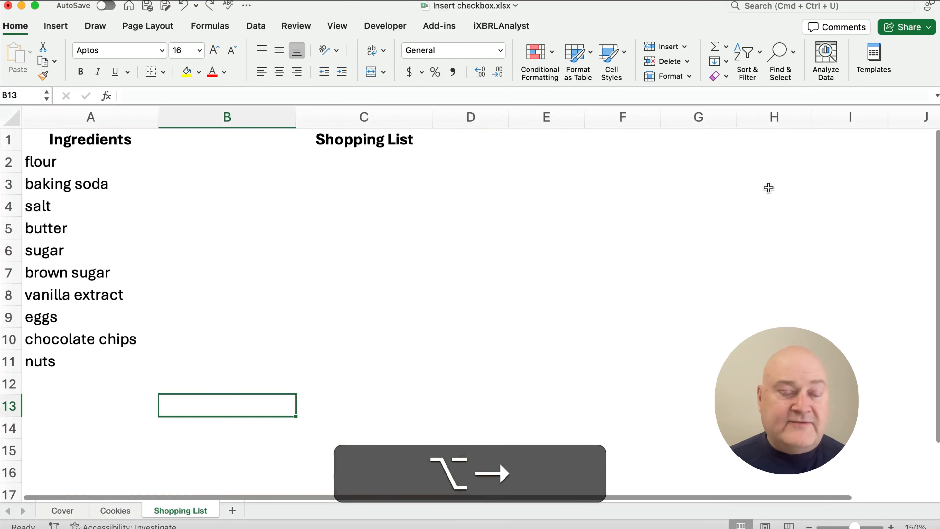
pyautogui.moveTo(55, 163); pyautogui.dragTo(66, 358)
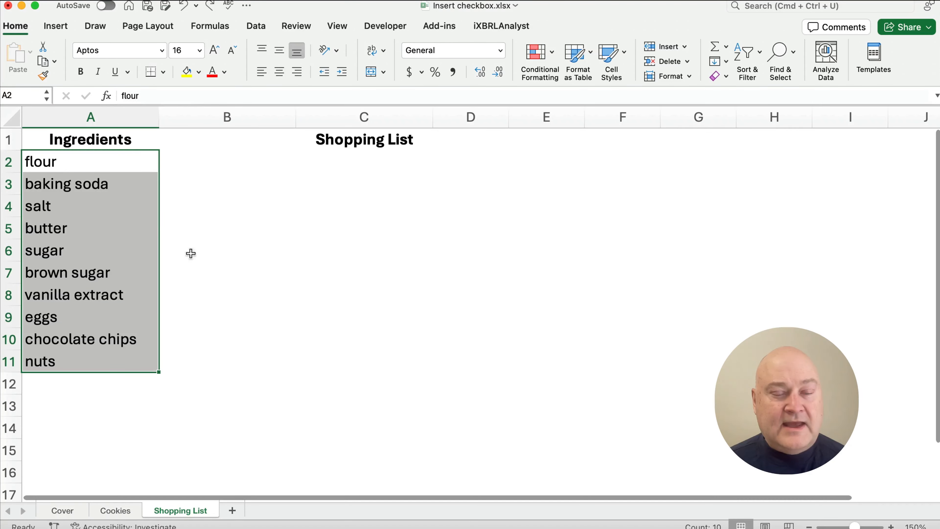
pyautogui.click(85, 119)
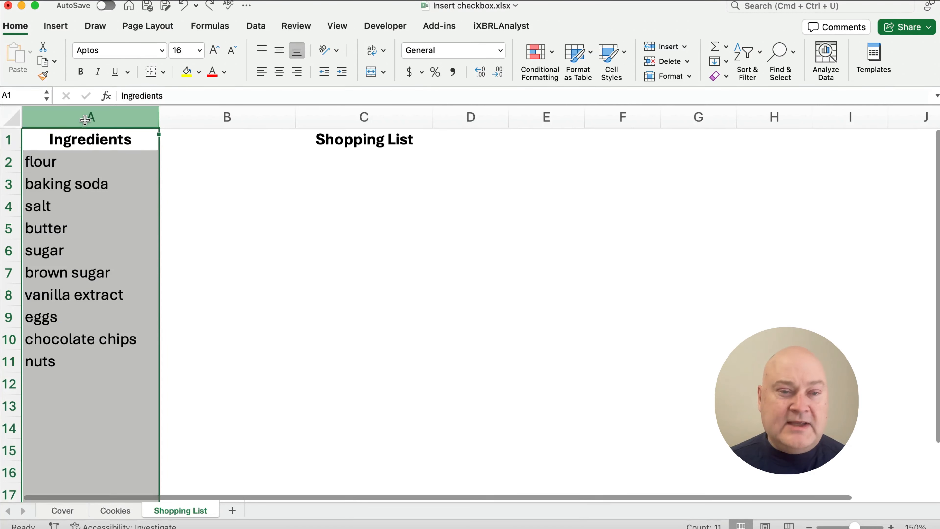
pyautogui.rightClick(86, 117)
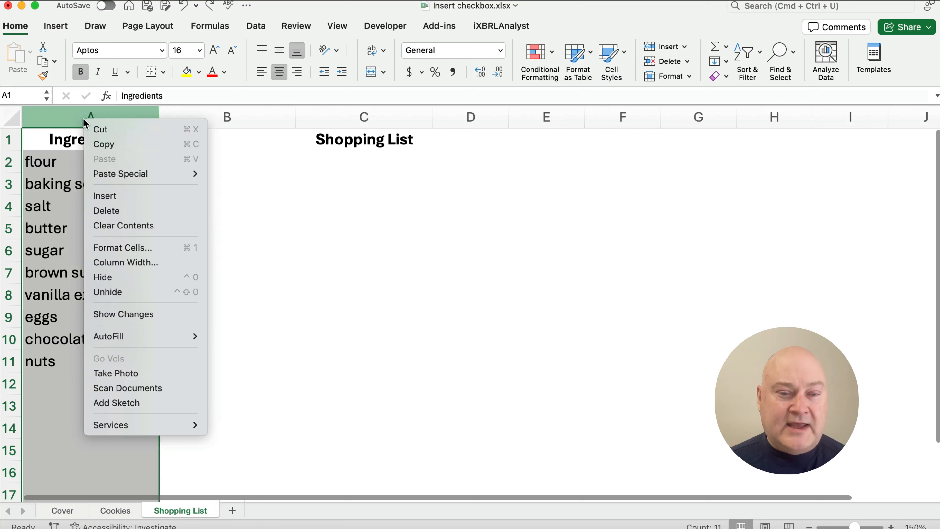
pyautogui.click(105, 196)
# Insert checkboxes in A2:A11, one beside each ingredient from flour to nuts
pyautogui.moveTo(69, 162); pyautogui.dragTo(69, 365)
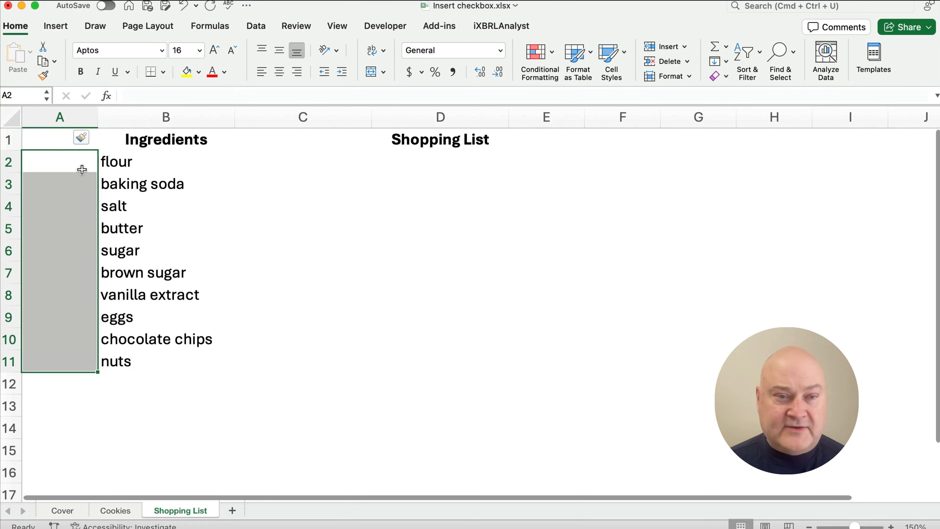
pyautogui.click(288, 226)
pyautogui.click(61, 159)
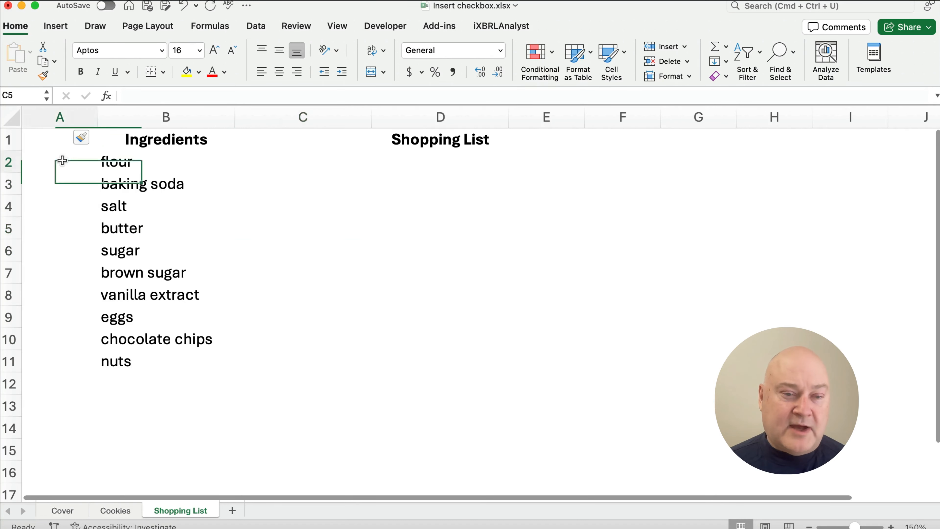
pyautogui.moveTo(62, 159); pyautogui.dragTo(59, 358)
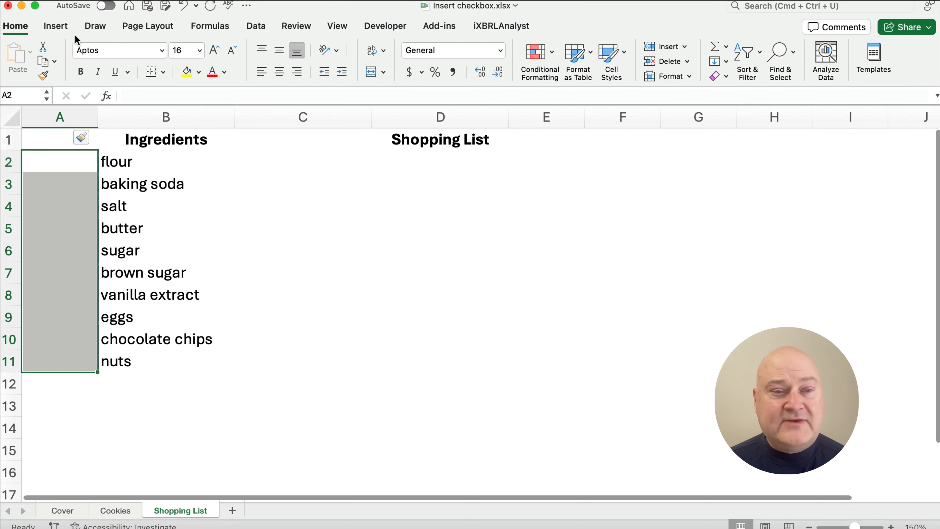
pyautogui.click(62, 31)
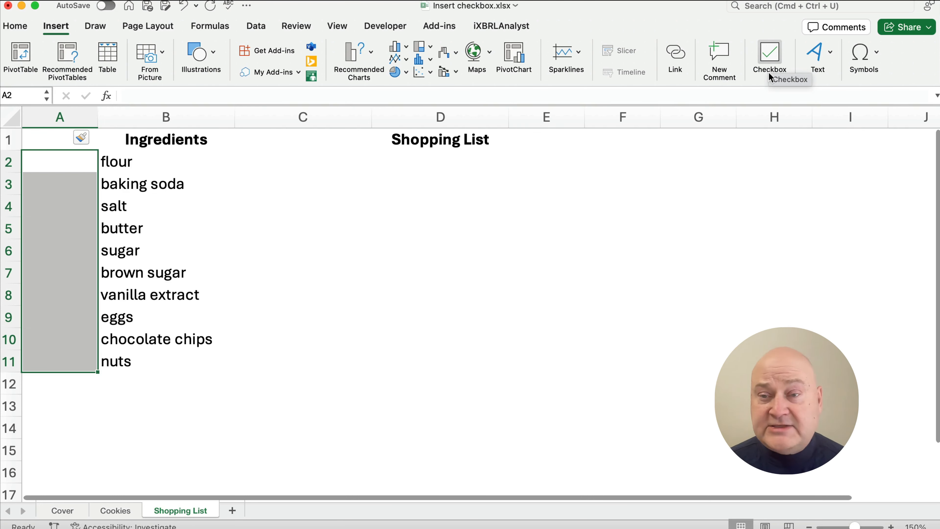
pyautogui.press('super')
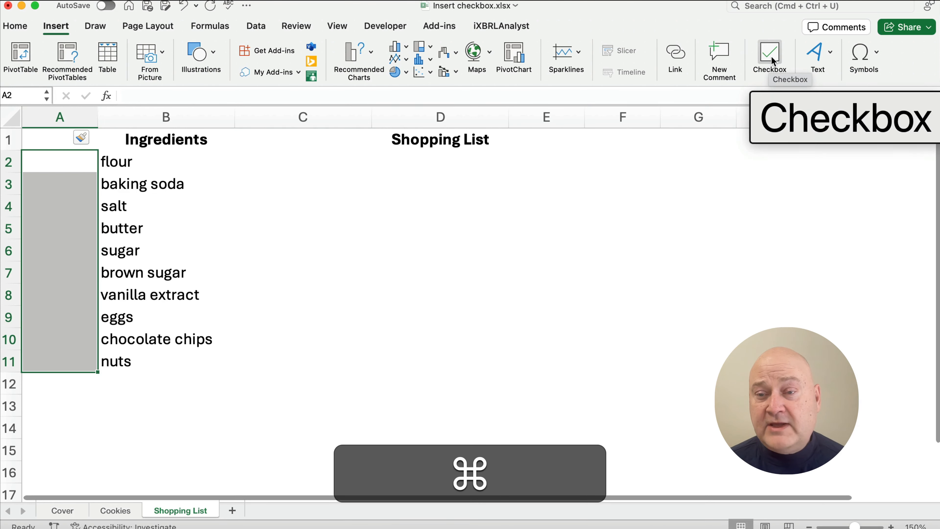
pyautogui.click(771, 59)
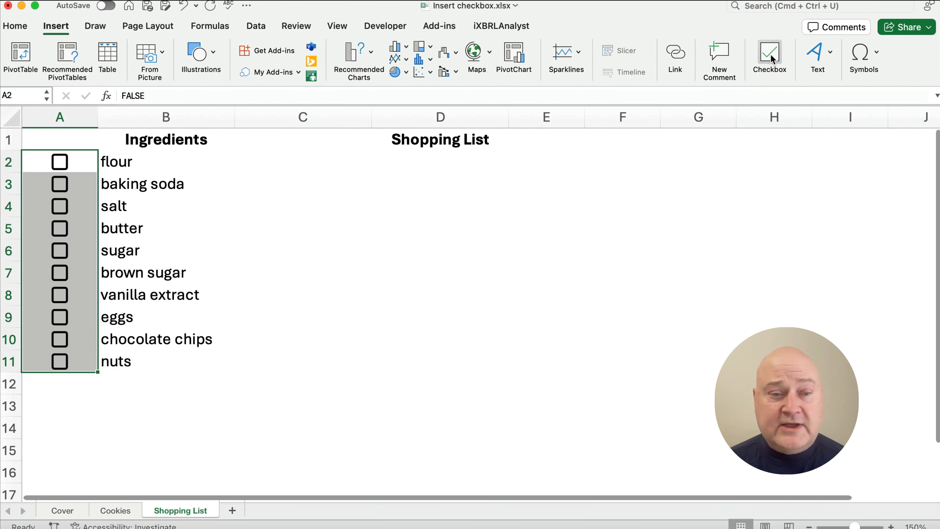
pyautogui.click(79, 431)
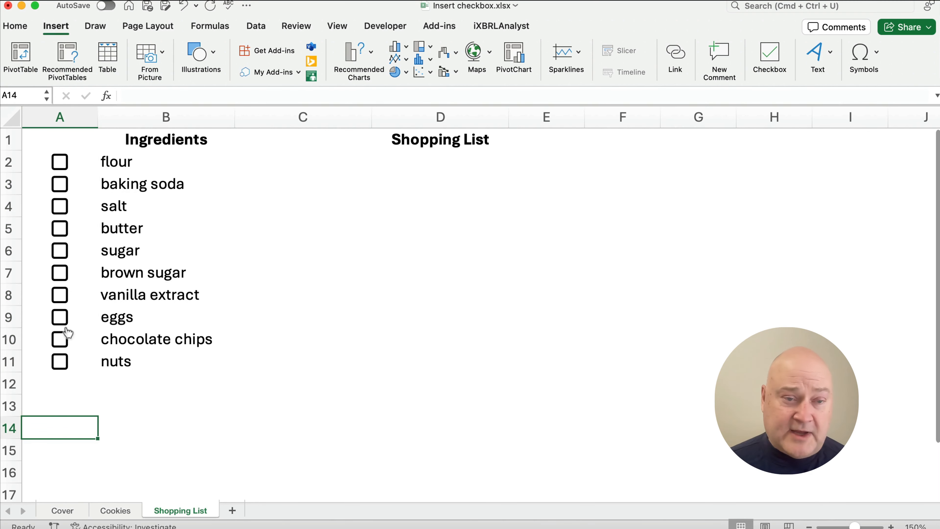
# Examine the value behind the flour checkbox in A2 by ticking it and clearing it again
pyautogui.click(37, 165)
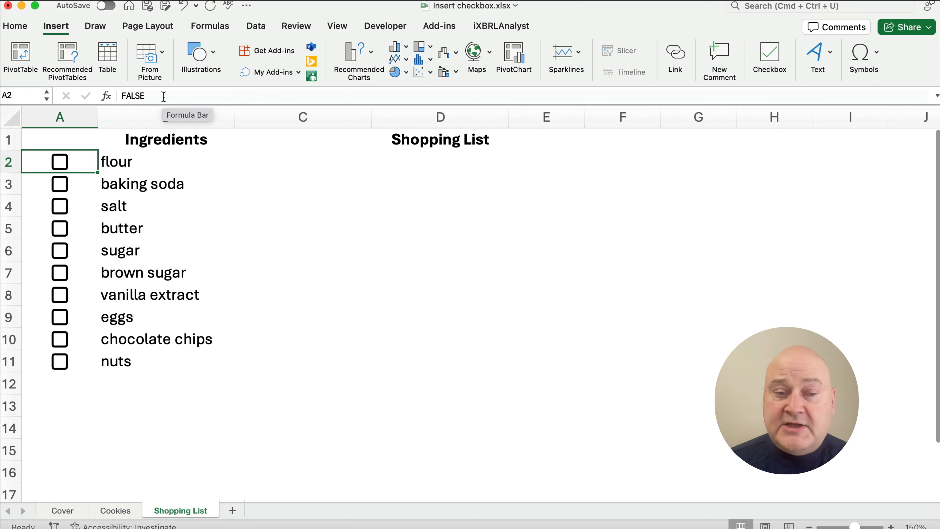
pyautogui.click(59, 165)
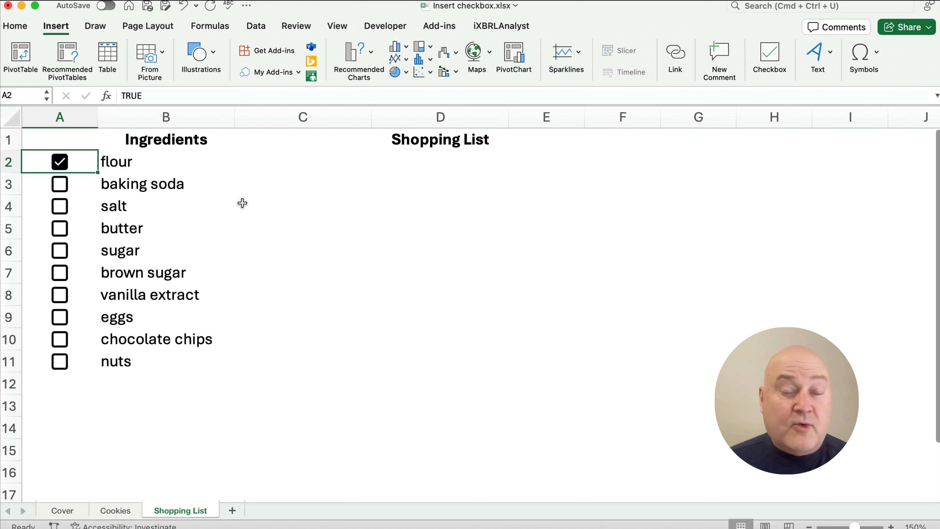
pyautogui.click(61, 165)
pyautogui.click(383, 286)
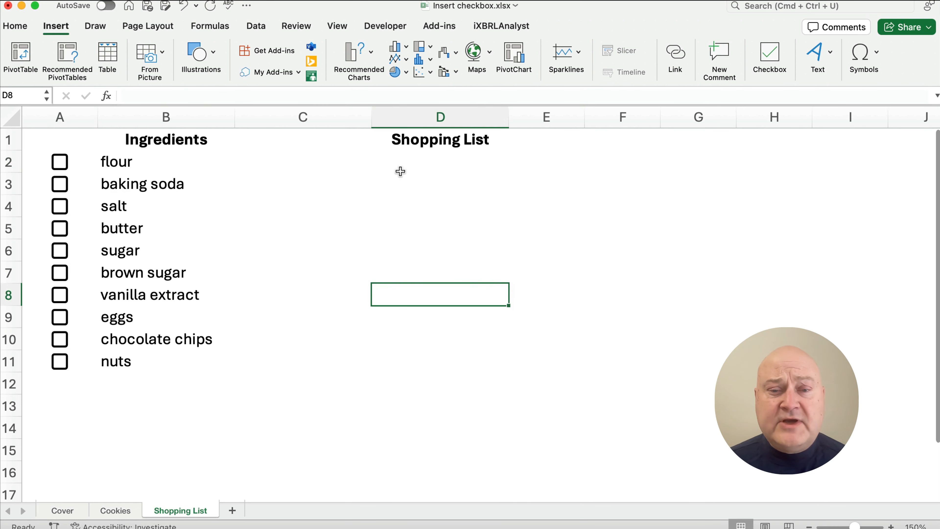
# Start a FILTER function in D2 with array B2:B11 and include condition A2:A11=false
pyautogui.click(400, 163)
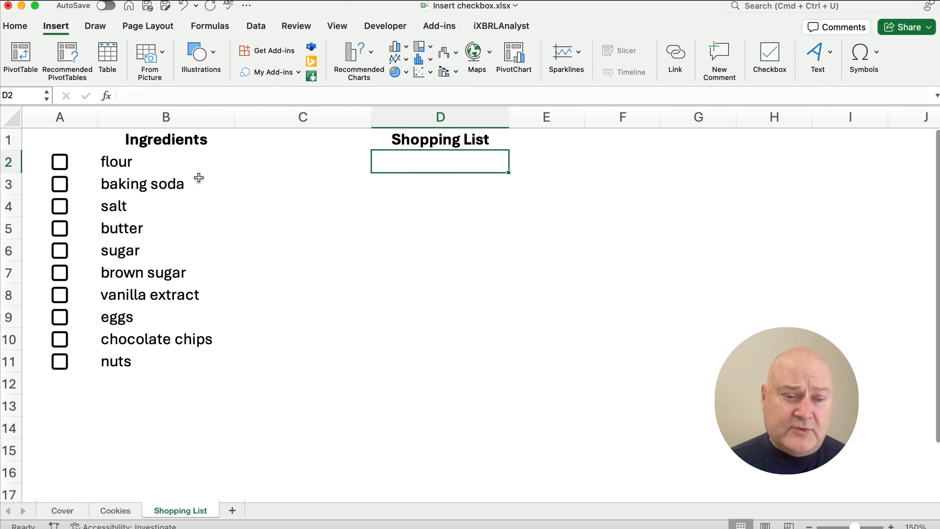
pyautogui.moveTo(409, 164); pyautogui.dragTo(419, 356)
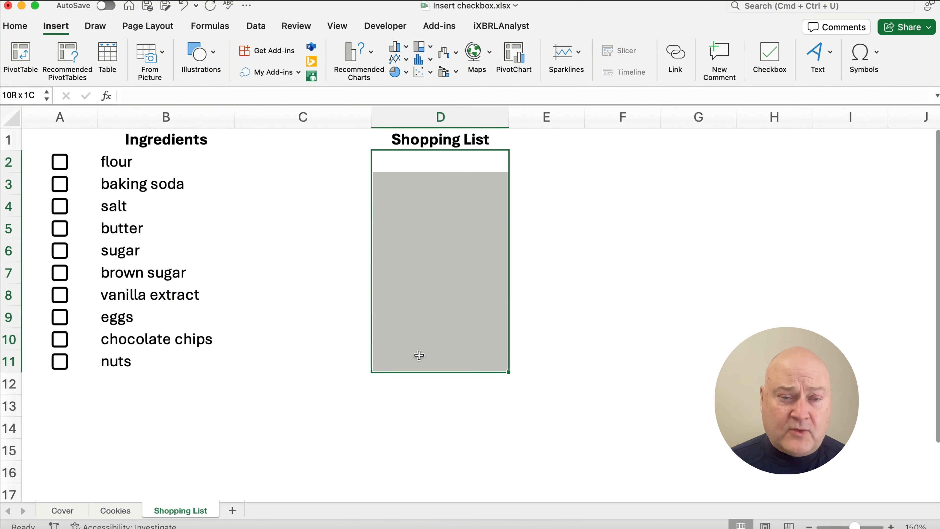
pyautogui.click(409, 158)
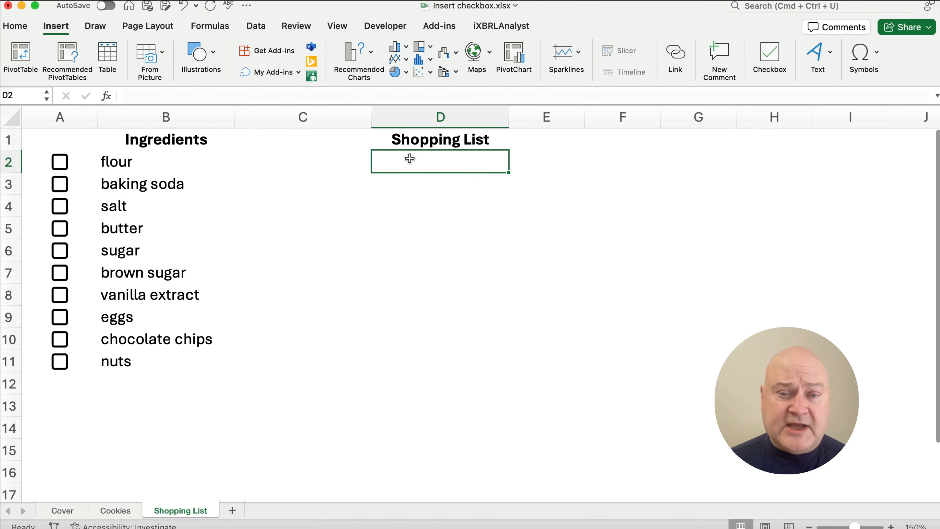
pyautogui.click(108, 98)
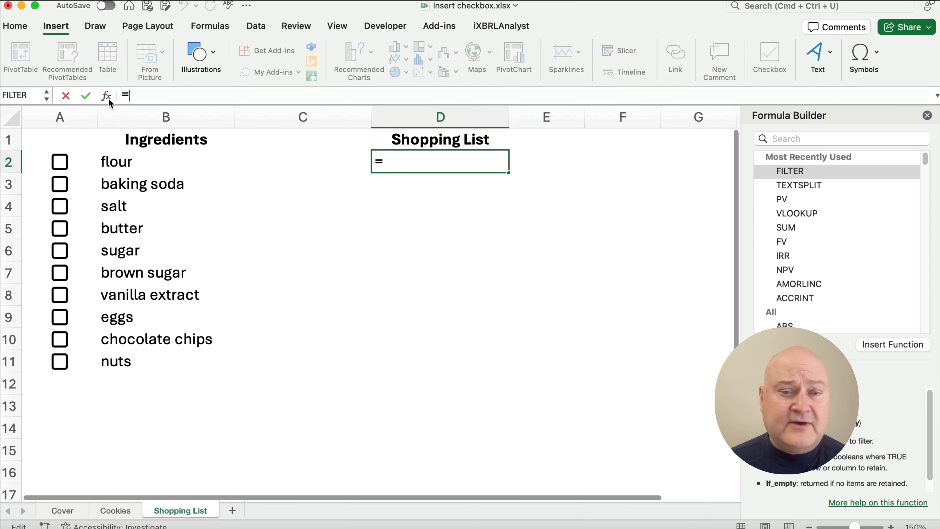
pyautogui.doubleClick(784, 170)
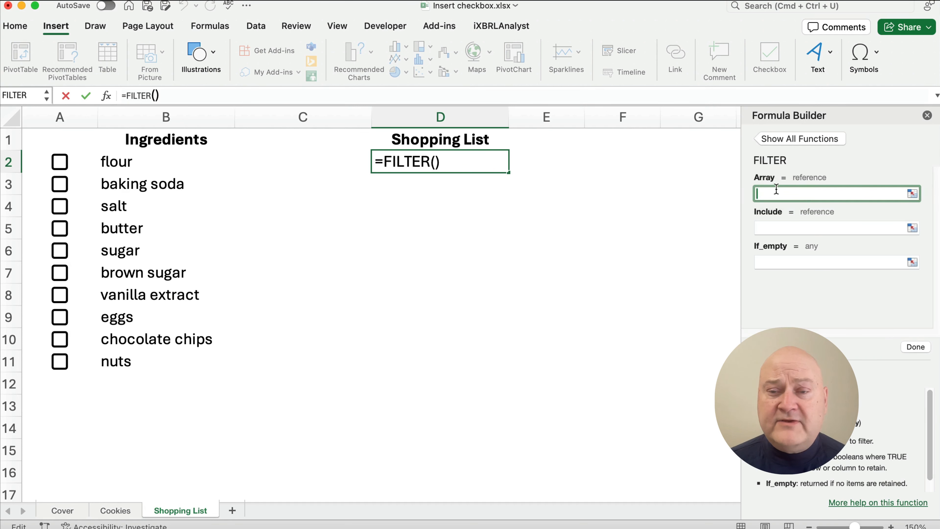
pyautogui.moveTo(105, 161); pyautogui.dragTo(121, 365)
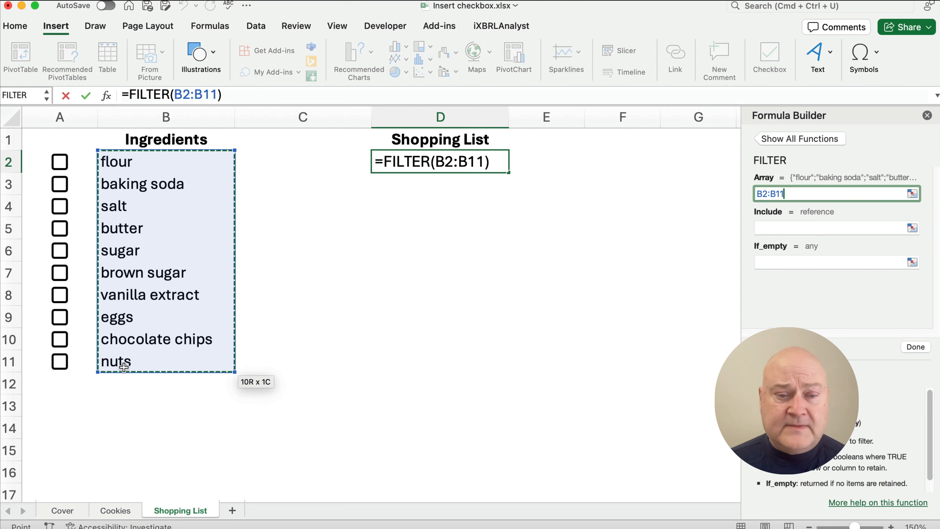
pyautogui.click(769, 228)
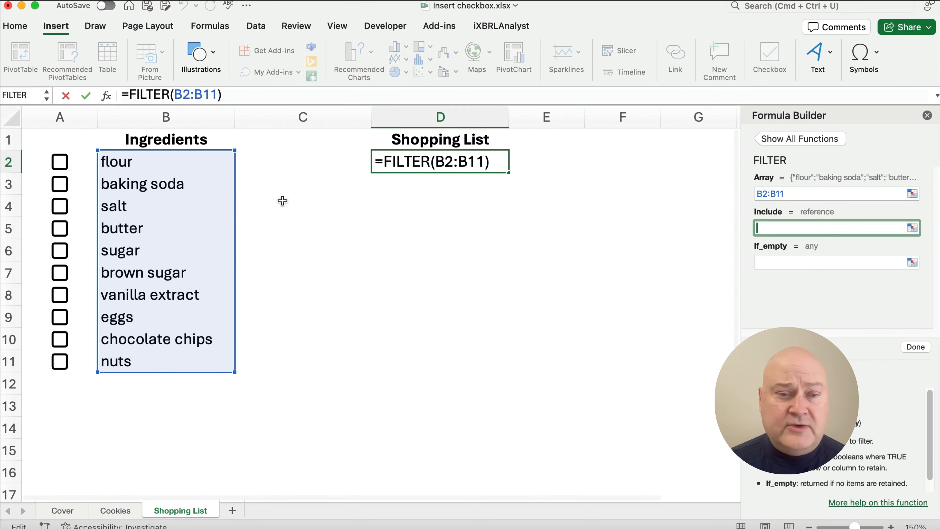
pyautogui.moveTo(41, 164); pyautogui.dragTo(37, 363)
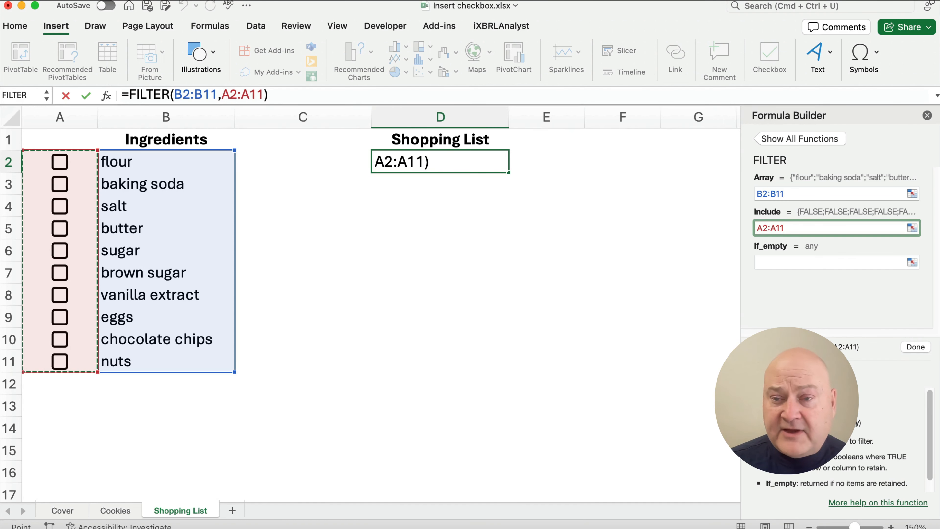
pyautogui.write('=false')
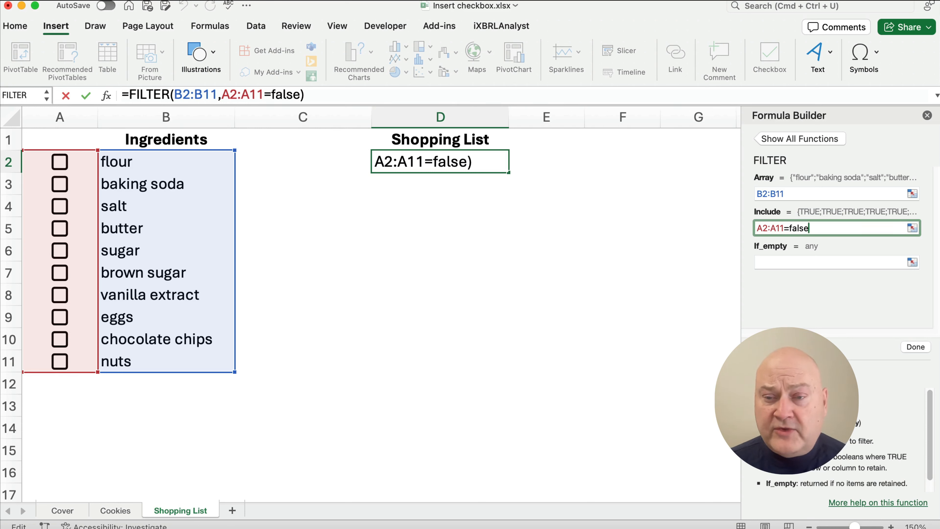
# Set the FILTER function's if-empty text to "Yay lets bake!", complete the formula and review the Shopping List entries
pyautogui.click(771, 261)
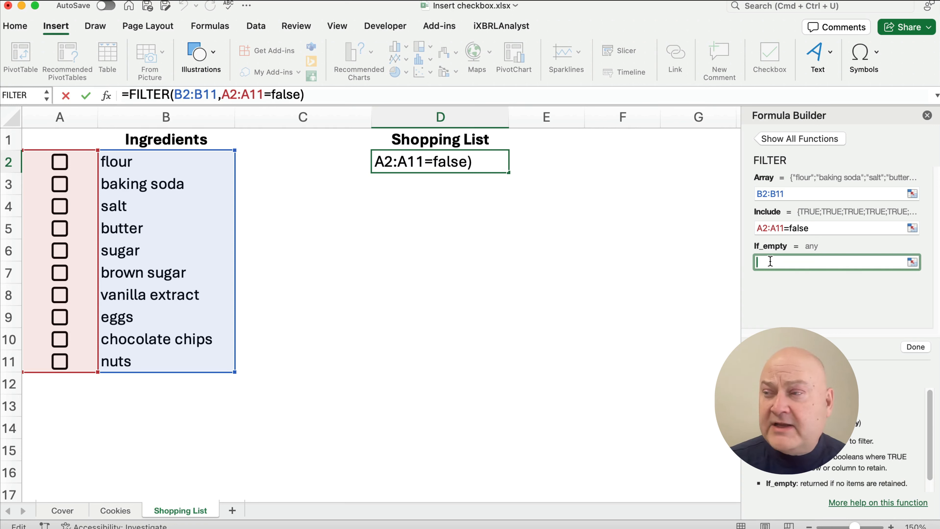
pyautogui.write('Y')
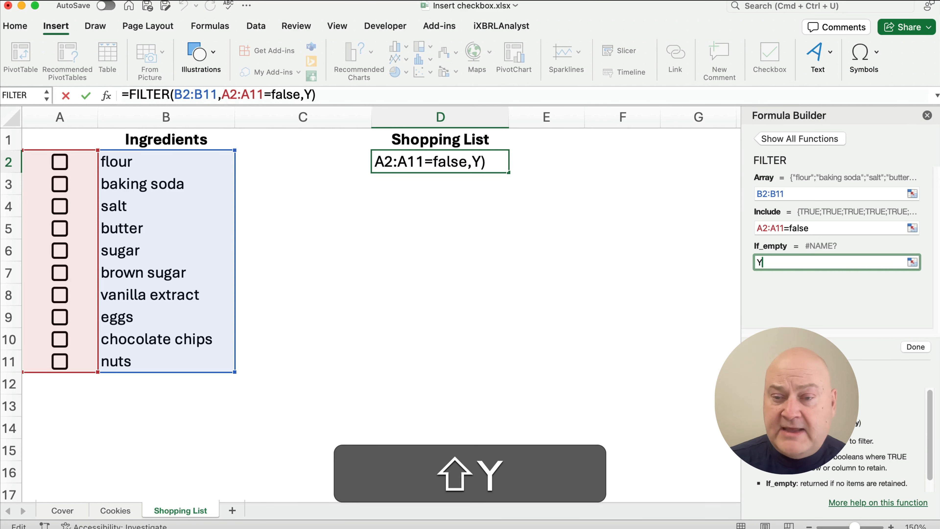
pyautogui.write('ay l')
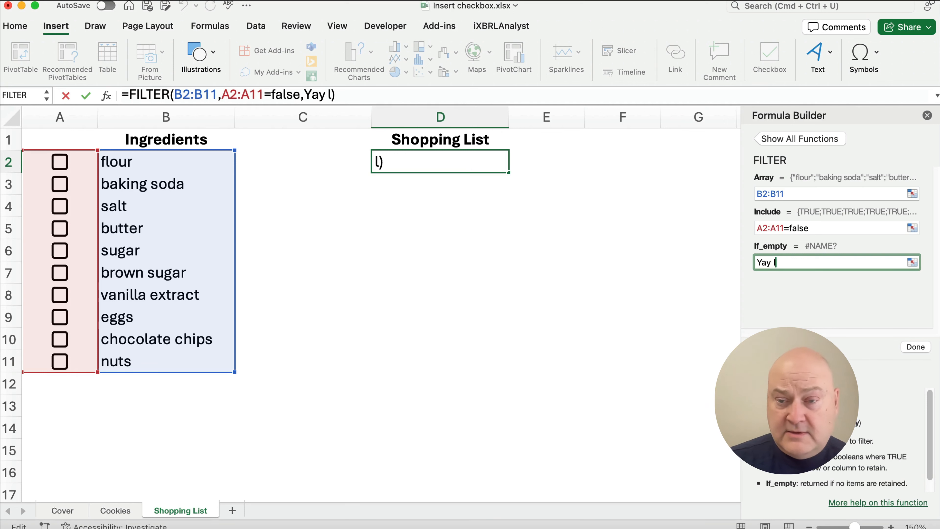
pyautogui.write('ets bake!')
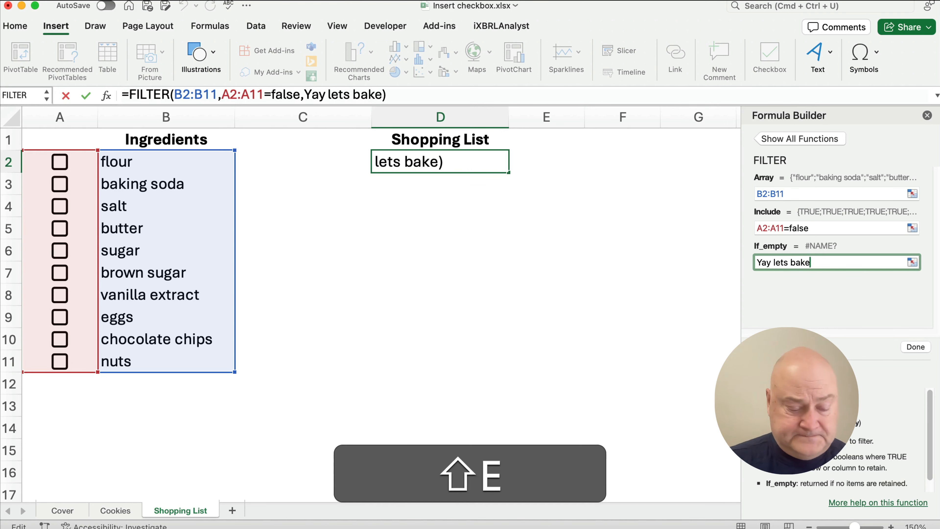
pyautogui.click(920, 348)
pyautogui.click(443, 405)
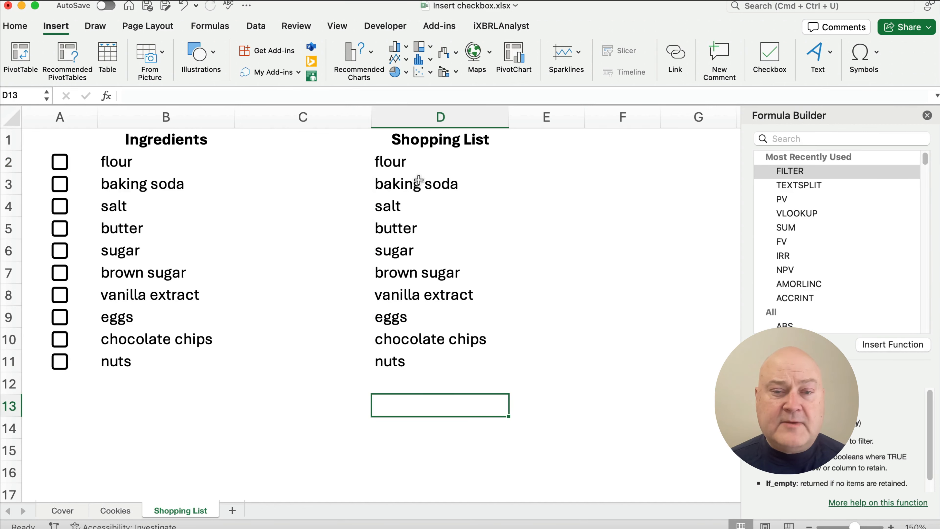
pyautogui.moveTo(390, 162); pyautogui.dragTo(406, 365)
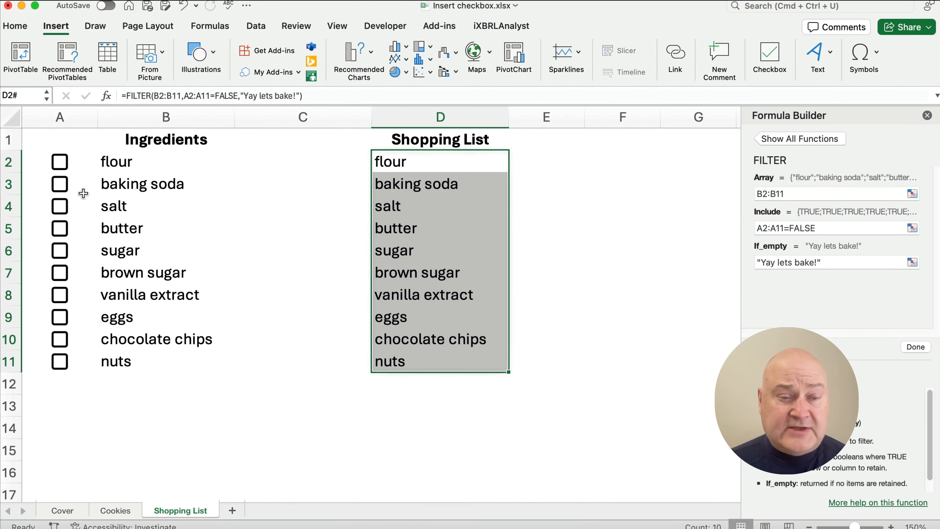
# Tick the checkboxes for flour, baking soda, salt, butter and vanilla extract, and review the filtered Shopping List
pyautogui.click(60, 169)
pyautogui.click(60, 165)
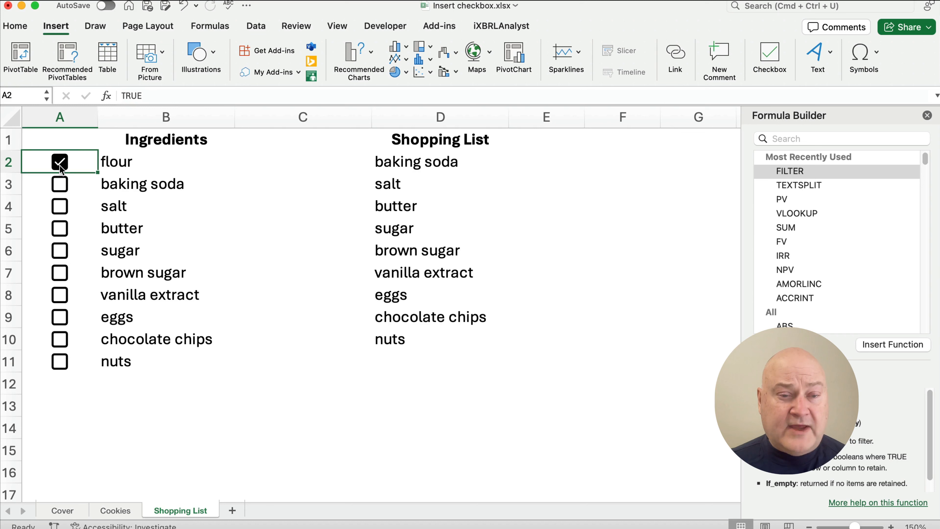
pyautogui.click(58, 198)
pyautogui.click(60, 184)
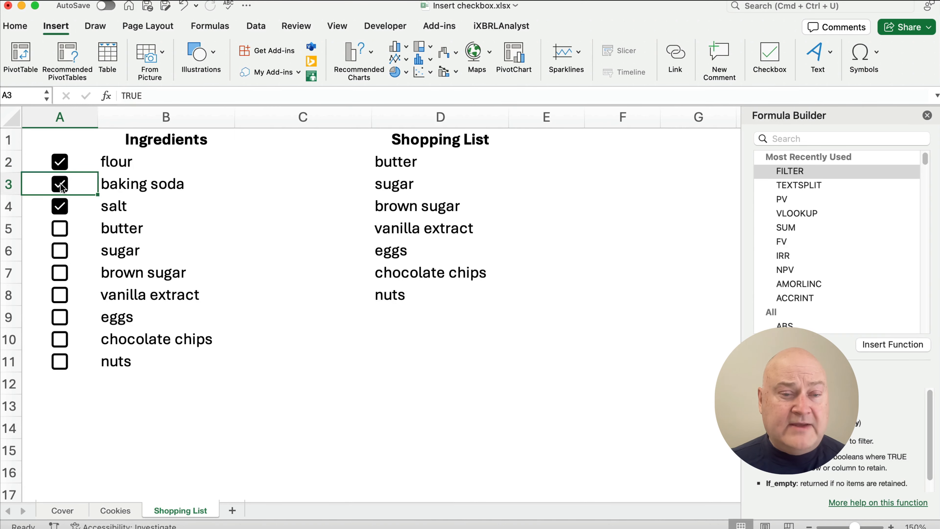
pyautogui.click(60, 228)
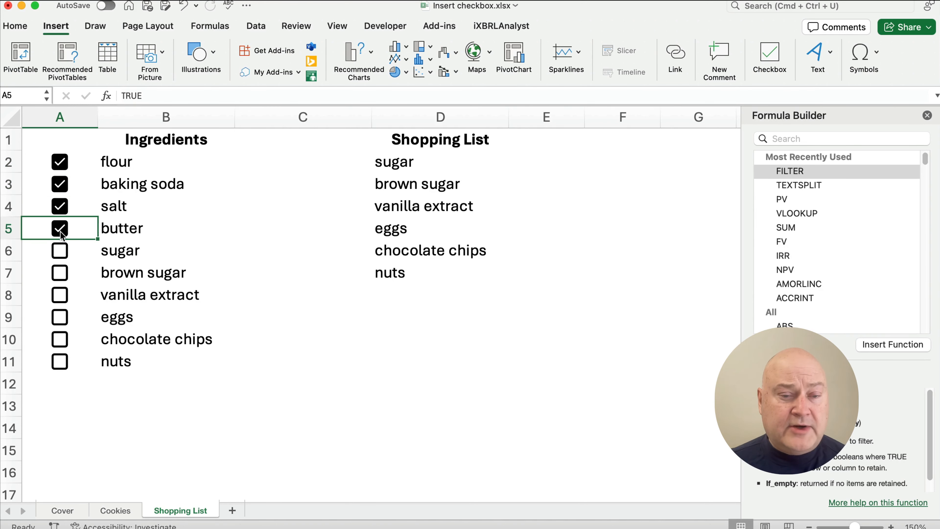
pyautogui.click(60, 296)
pyautogui.moveTo(393, 163); pyautogui.dragTo(391, 251)
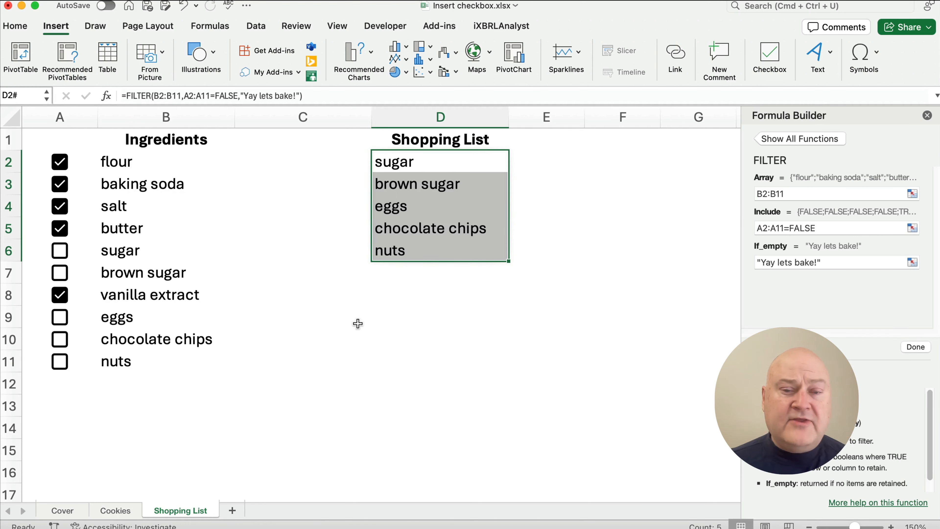
pyautogui.click(406, 351)
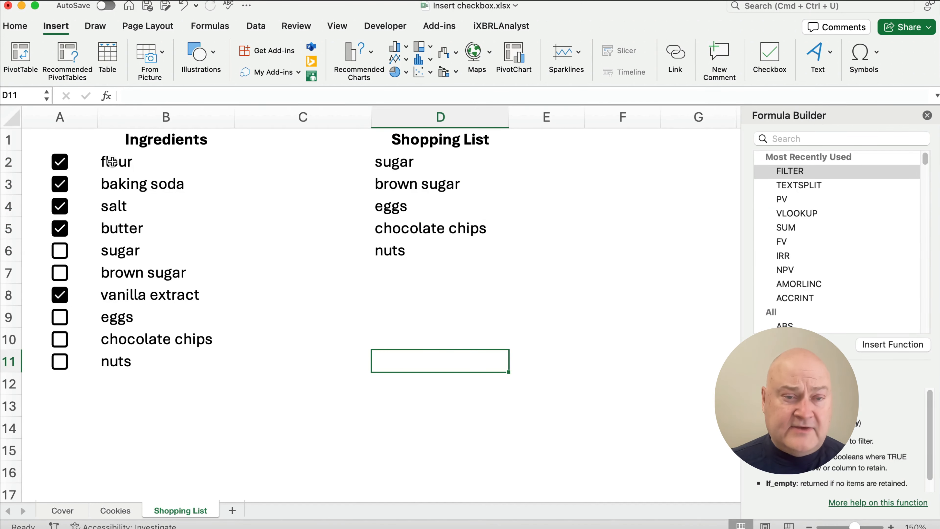
# Start a Classic conditional formatting rule on ingredients B2:B11 that uses a formula to determine which cells to format
pyautogui.moveTo(110, 161); pyautogui.dragTo(111, 361)
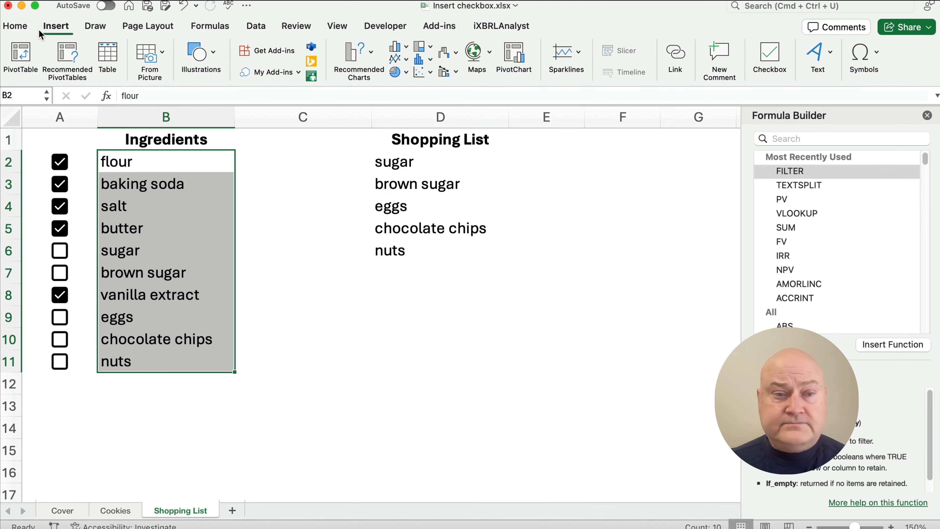
pyautogui.click(16, 26)
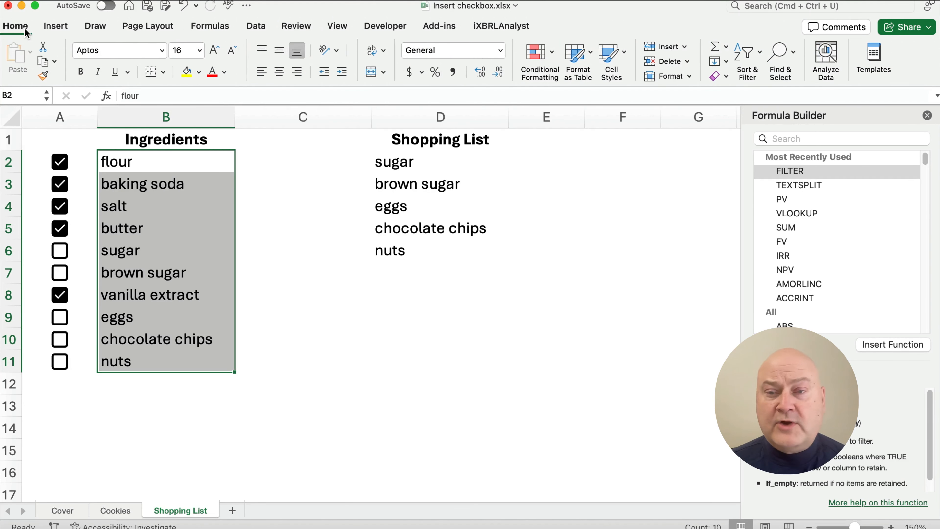
pyautogui.click(550, 54)
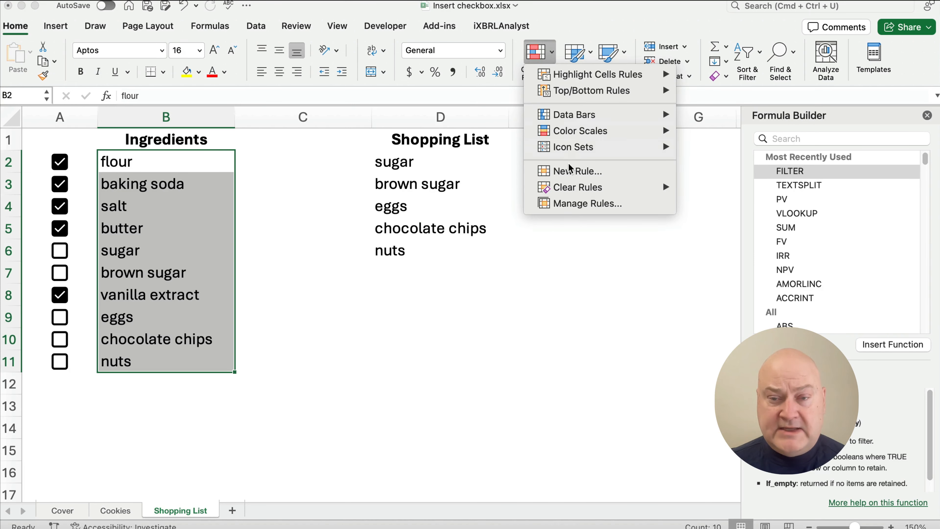
pyautogui.click(579, 177)
pyautogui.click(468, 116)
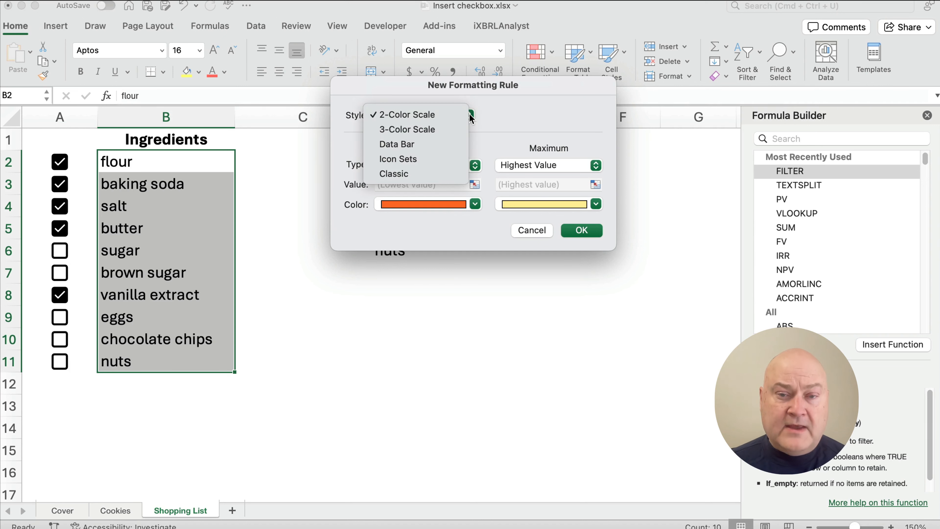
pyautogui.click(423, 176)
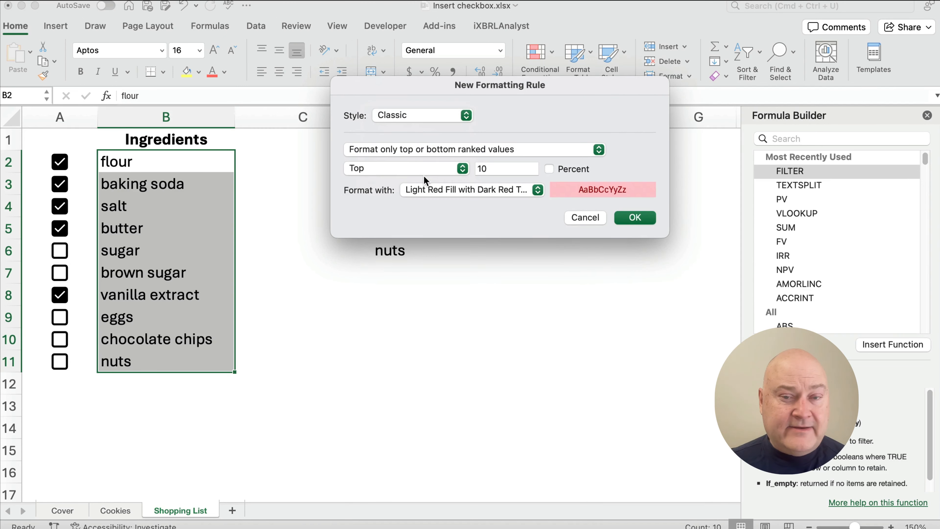
pyautogui.click(396, 150)
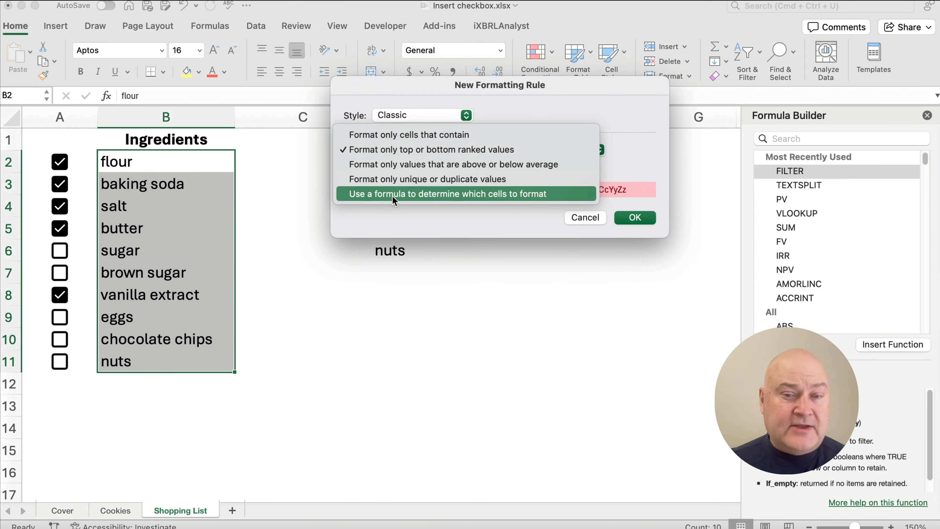
pyautogui.click(439, 196)
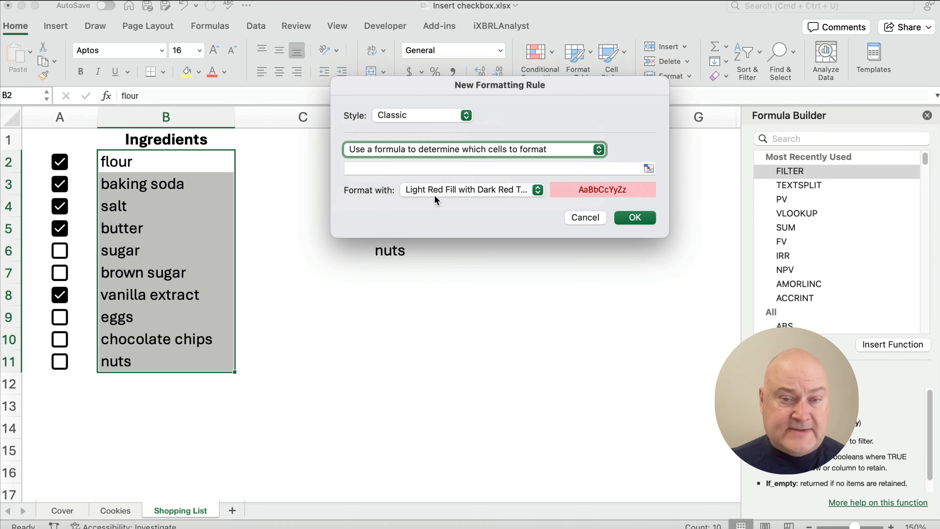
# Set the rule's formula to =$A2, with only the column reference absolute
pyautogui.click(383, 167)
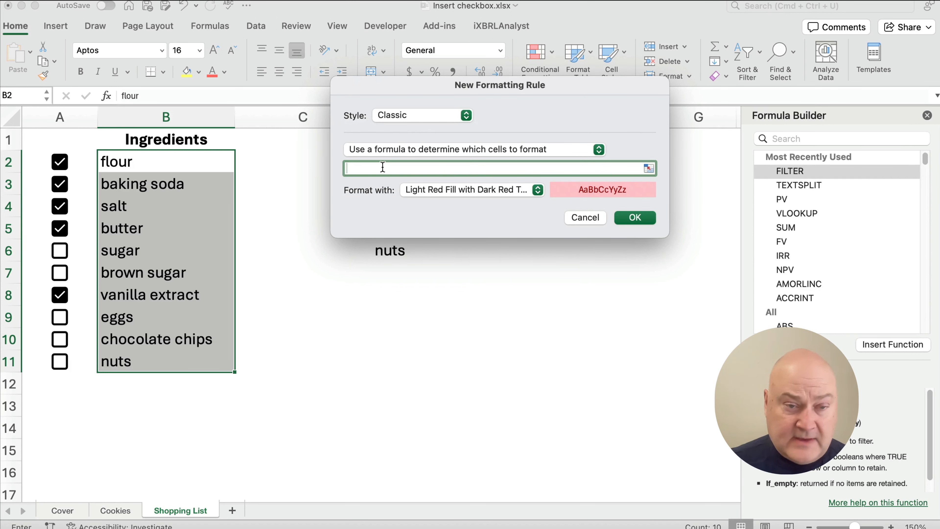
pyautogui.click(36, 160)
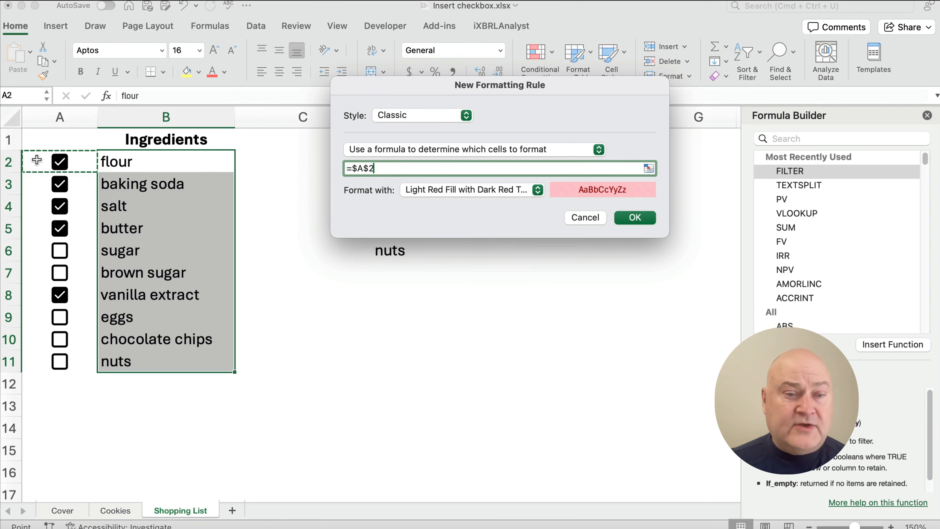
pyautogui.click(382, 167)
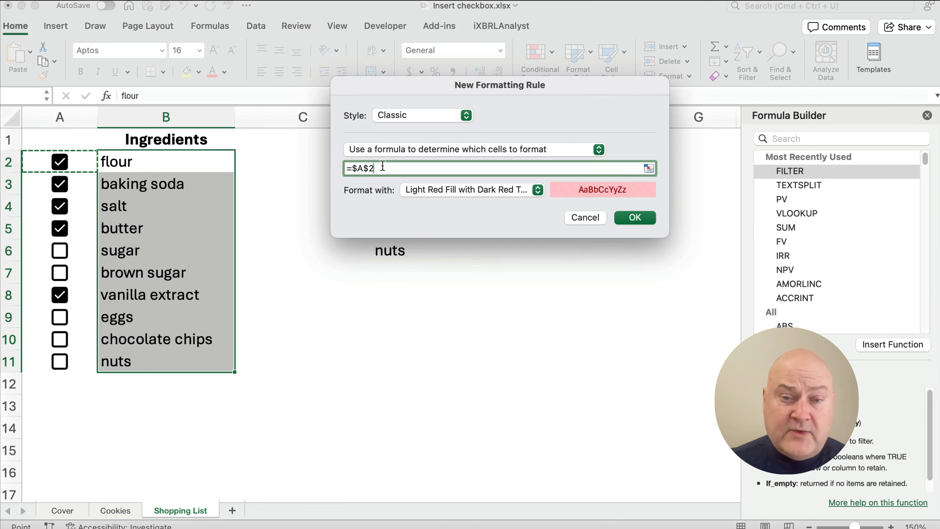
pyautogui.press('BackSpace')
pyautogui.press('BackSpace')
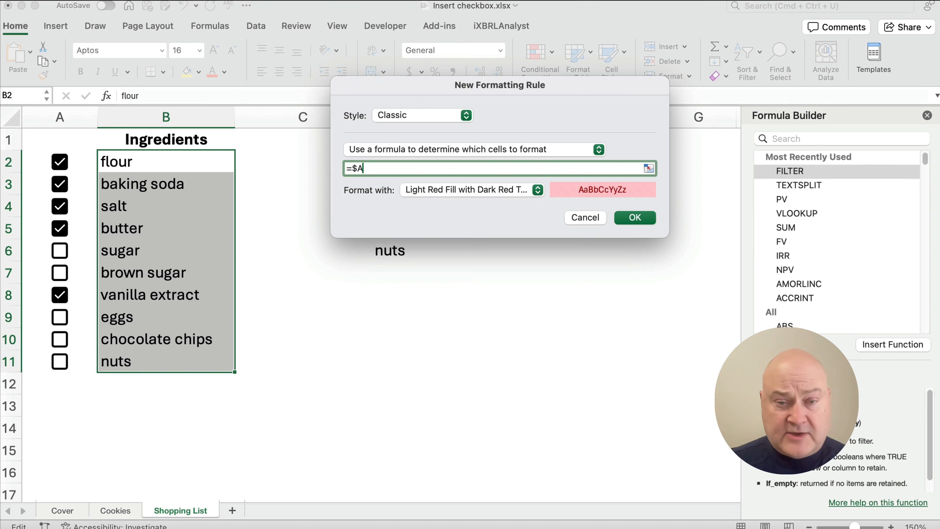
pyautogui.write('2')
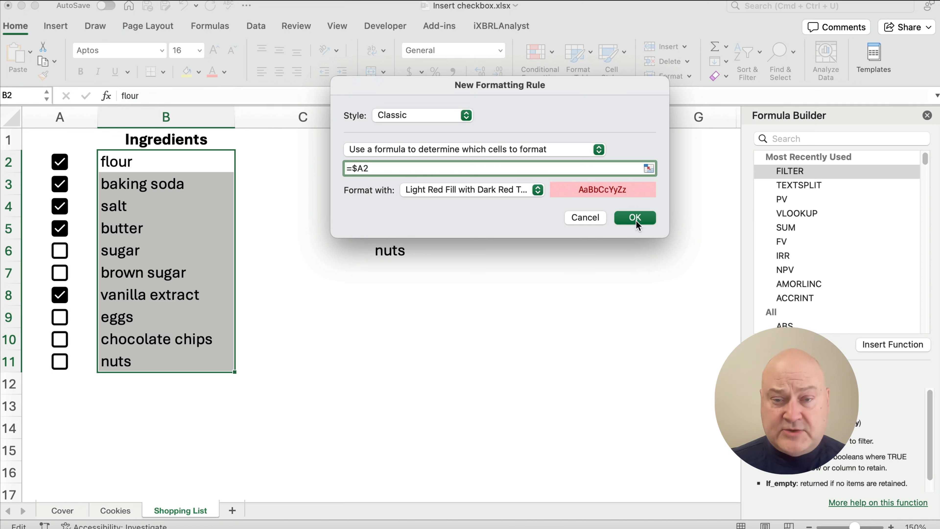
# Give the rule a custom format with strikethrough and dark gray font color, and apply it to the ingredients
pyautogui.click(537, 192)
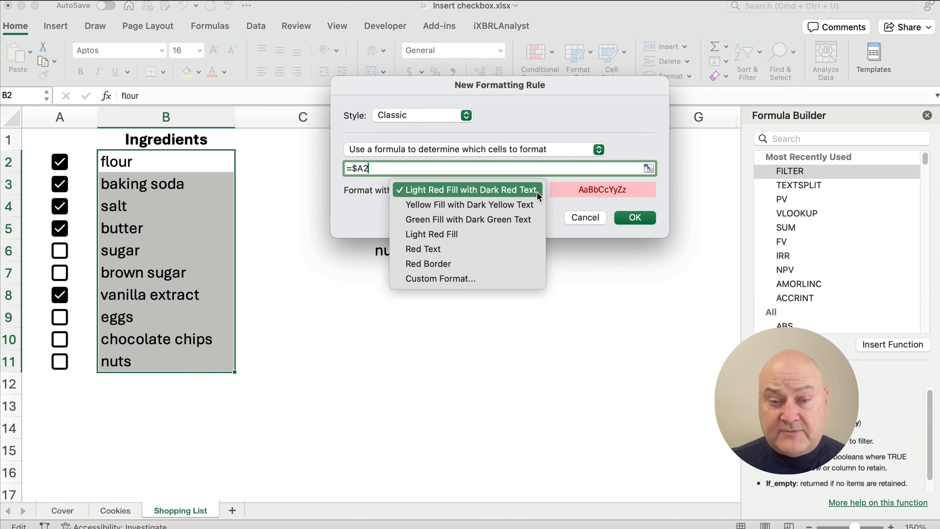
pyautogui.click(457, 276)
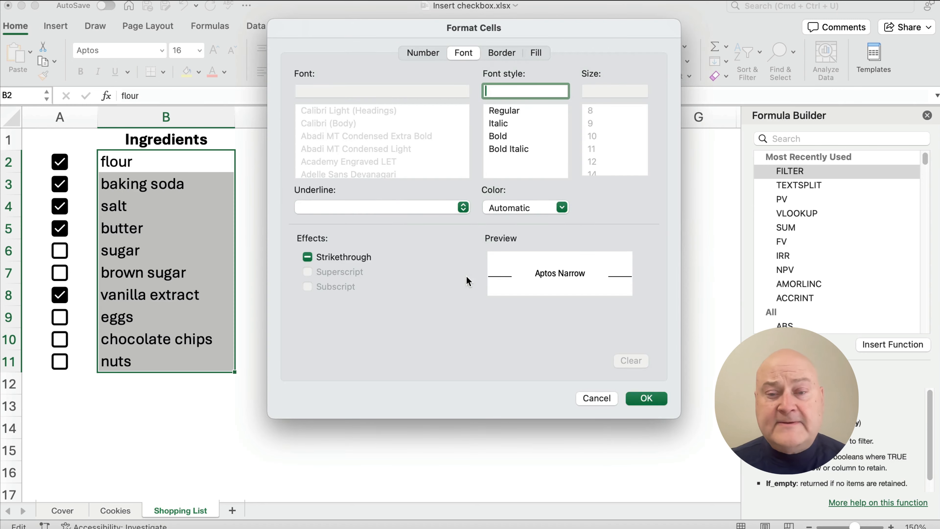
pyautogui.click(308, 256)
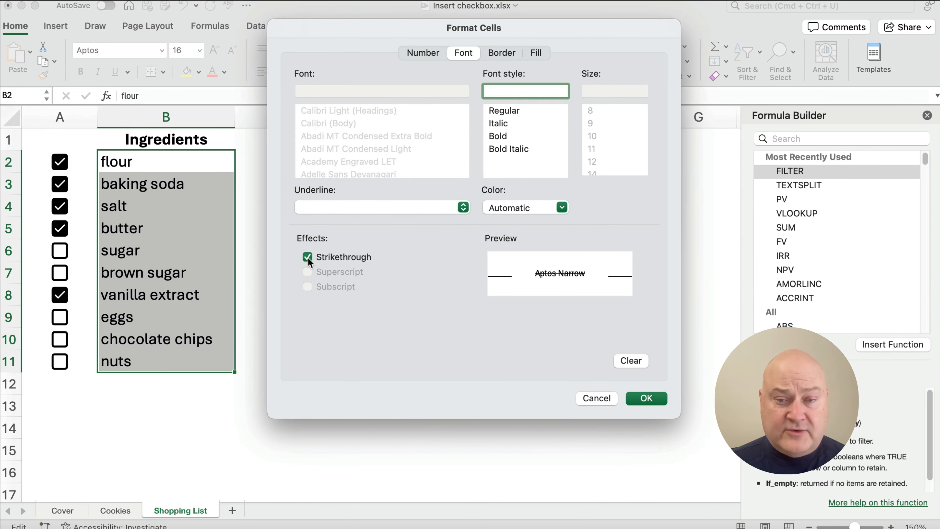
pyautogui.click(561, 207)
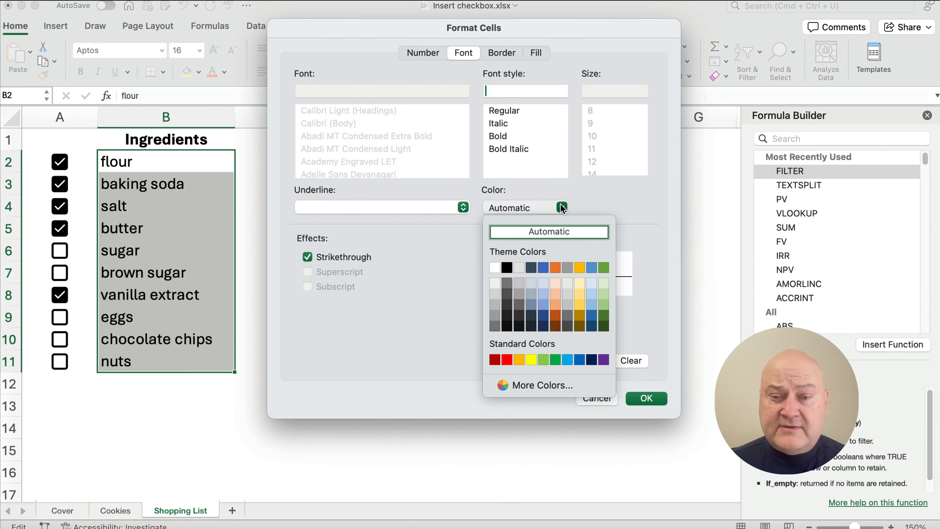
pyautogui.click(495, 327)
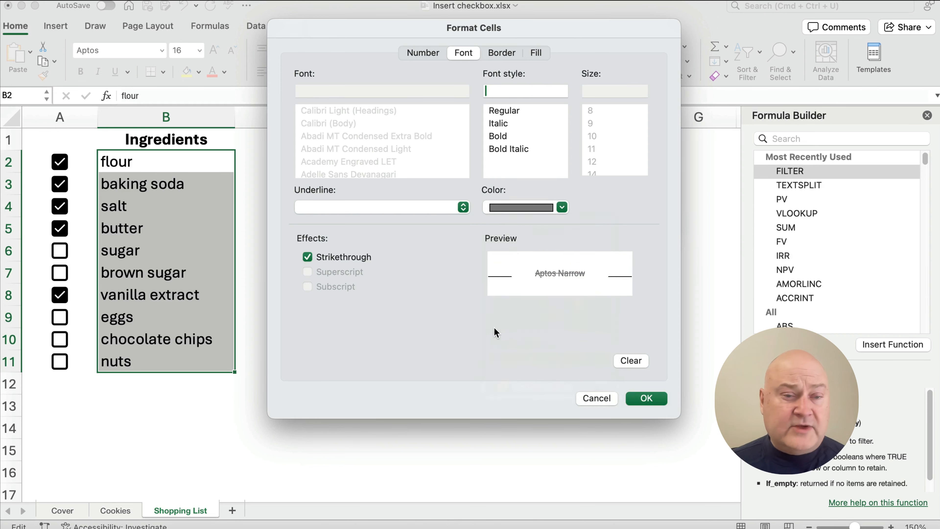
pyautogui.click(650, 399)
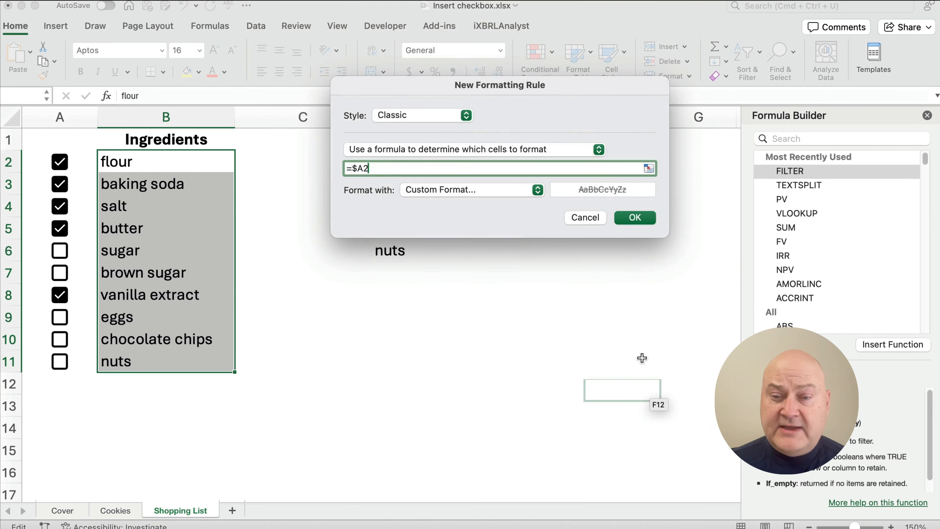
pyautogui.click(634, 220)
# Test the strikethrough rule and the shopping list by clearing the butter checkbox and ticking it again
pyautogui.click(366, 361)
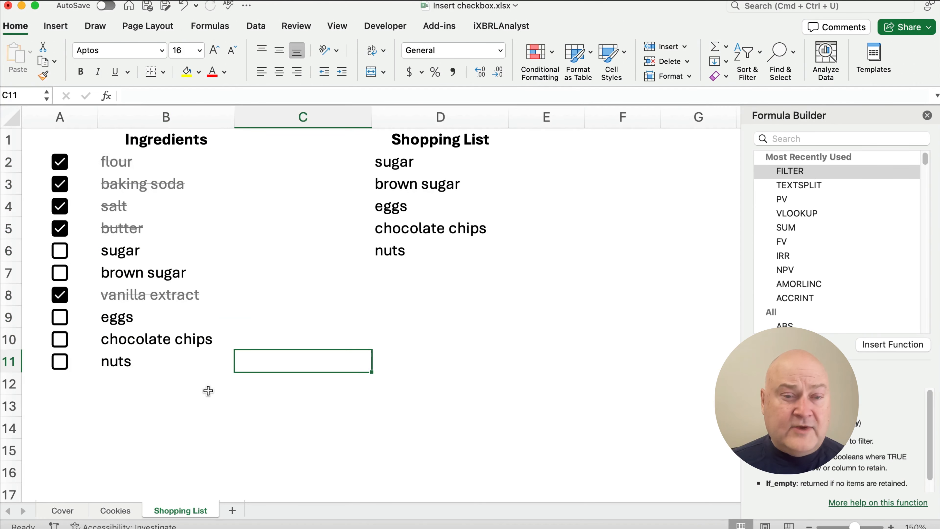
pyautogui.click(58, 231)
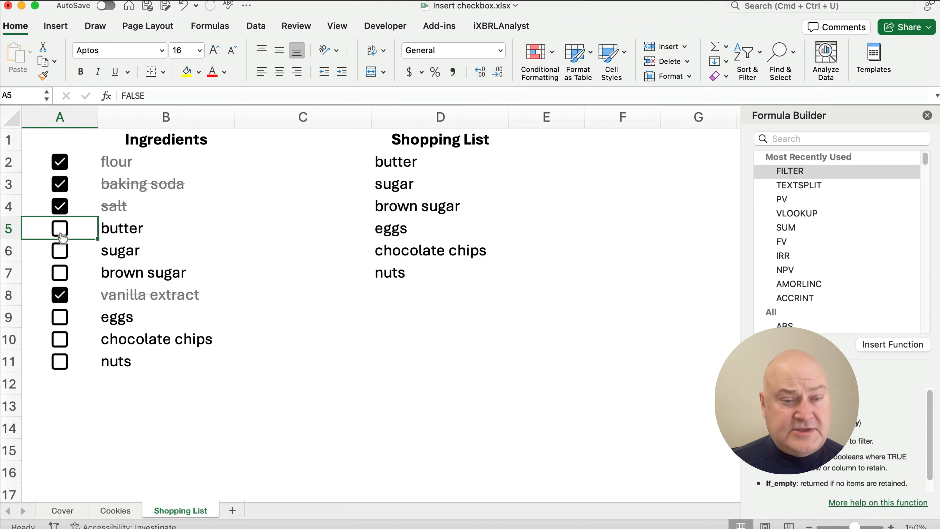
pyautogui.click(60, 232)
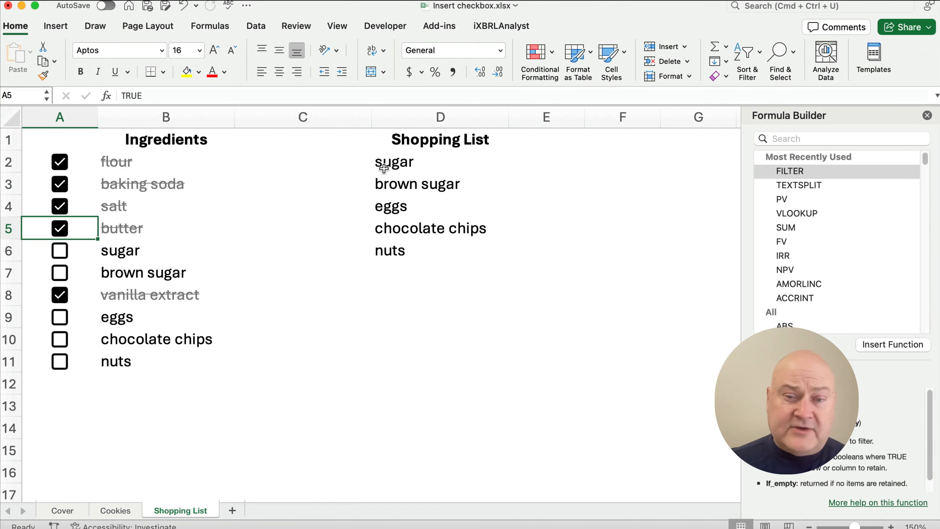
# Tick the checkboxes for sugar, brown sugar, eggs, chocolate chips and nuts, and inspect the FILTER formula in D2
pyautogui.click(60, 251)
pyautogui.click(61, 276)
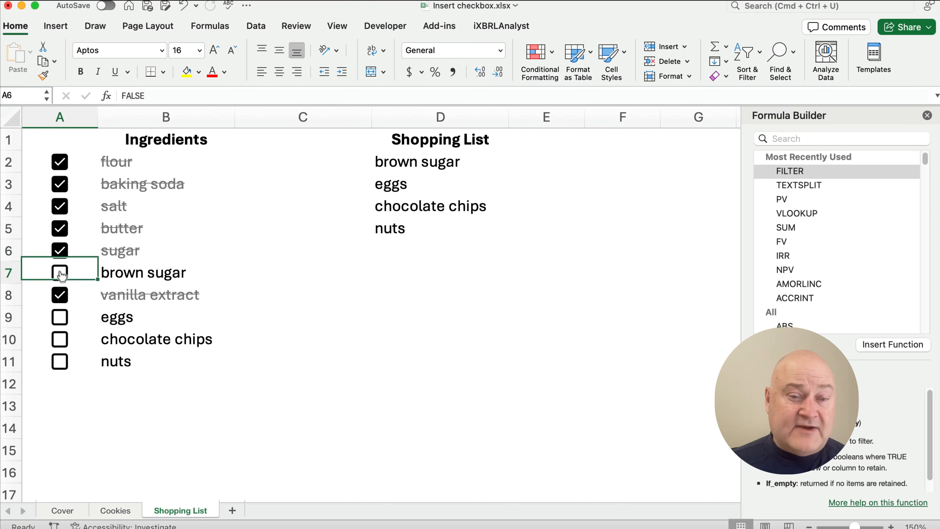
pyautogui.click(59, 317)
pyautogui.click(58, 339)
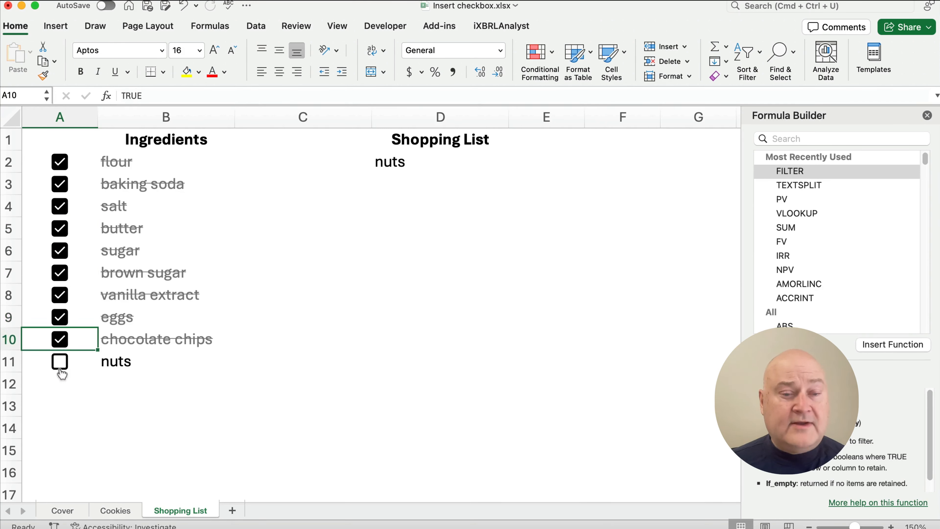
pyautogui.click(61, 365)
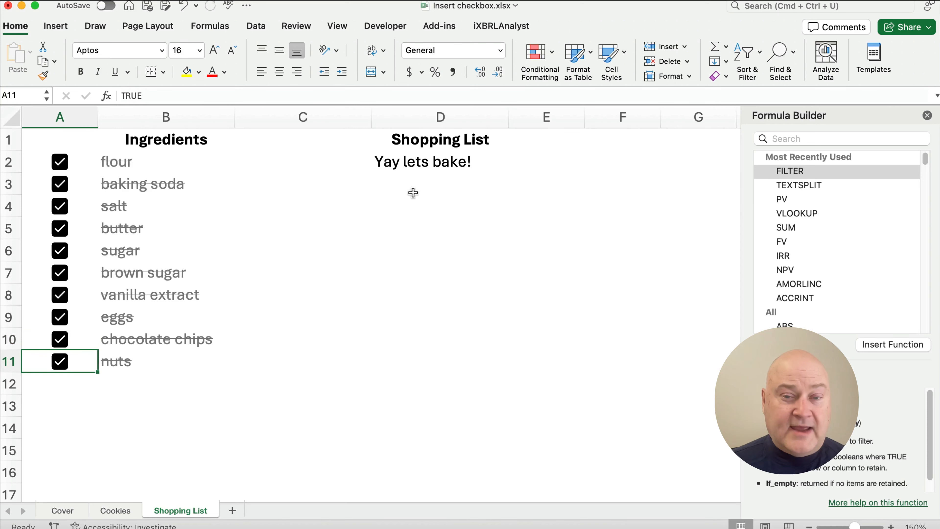
pyautogui.click(420, 167)
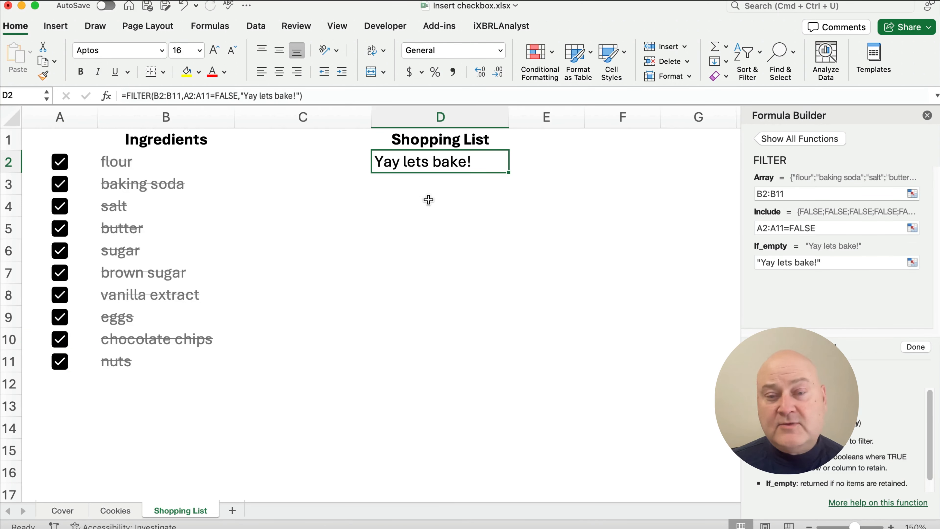